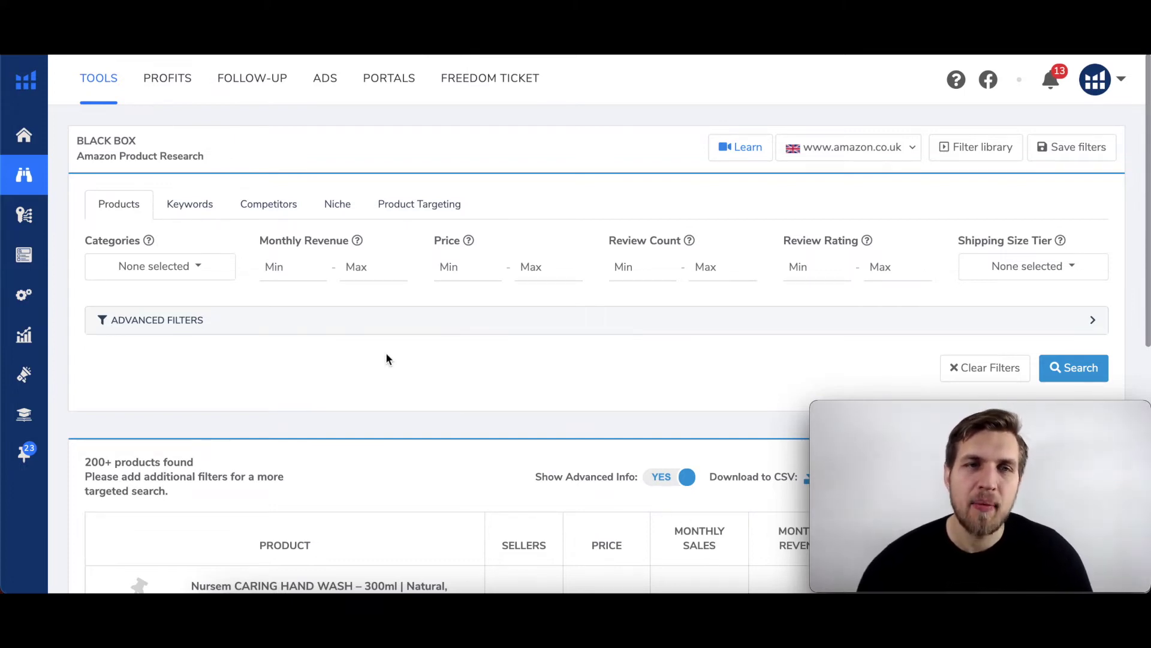
- Restrict the product search to the Beauty category and set the minimum monthly revenue to 1000
left_click(200, 271)
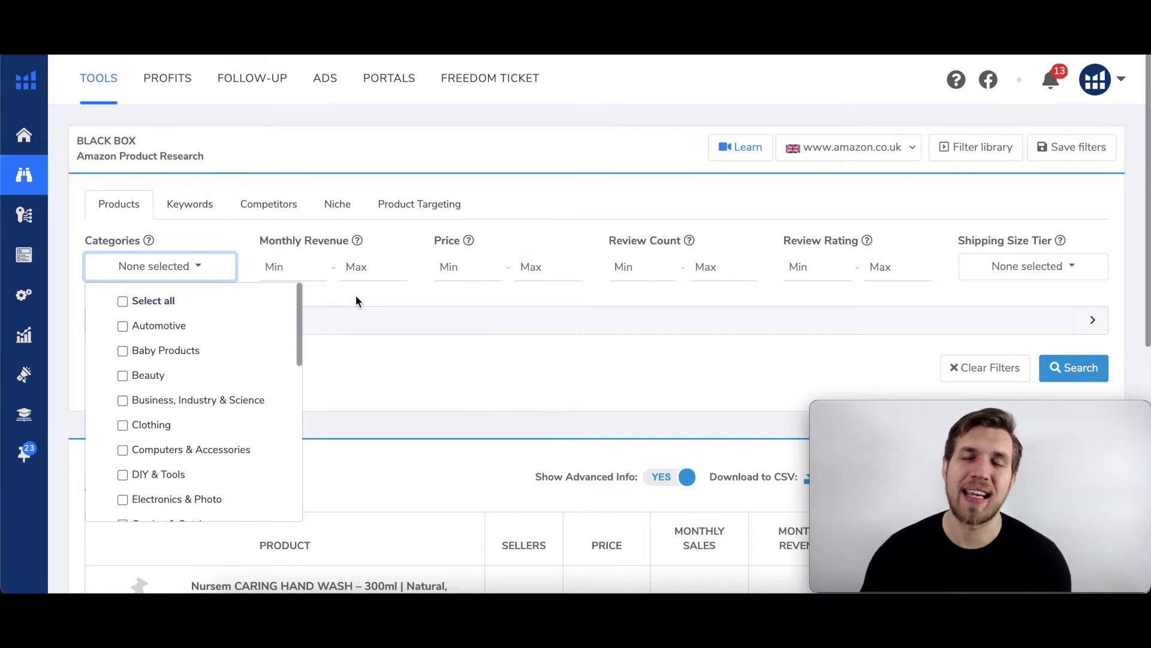
left_click(124, 377)
left_click(362, 356)
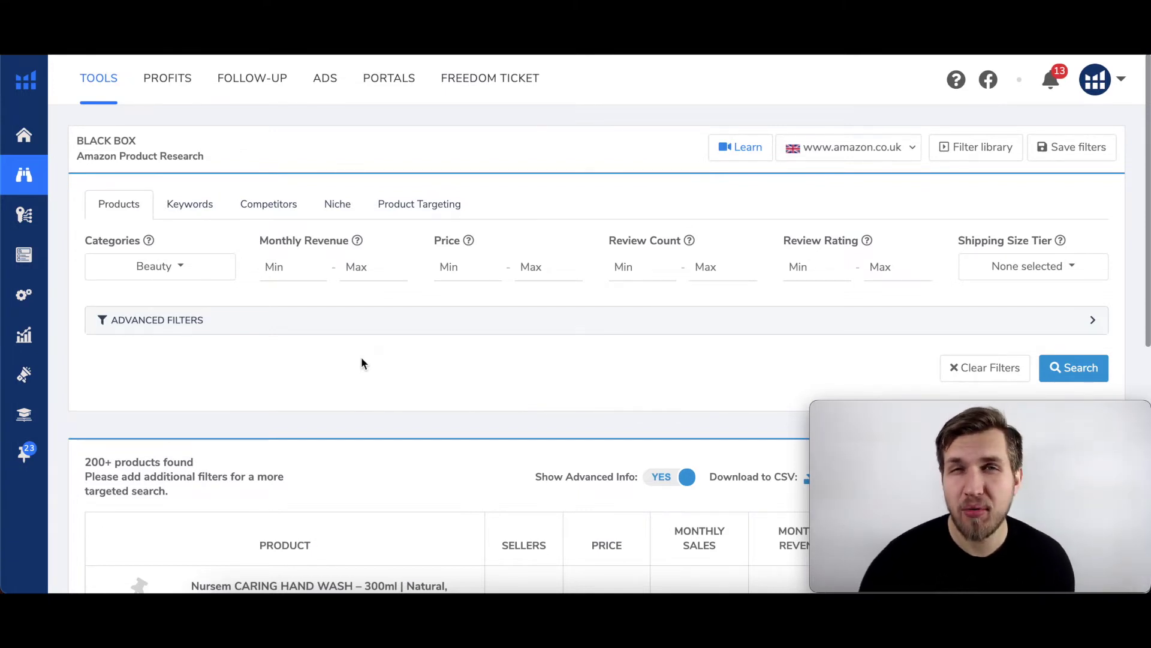
left_click(275, 267)
type("1000")
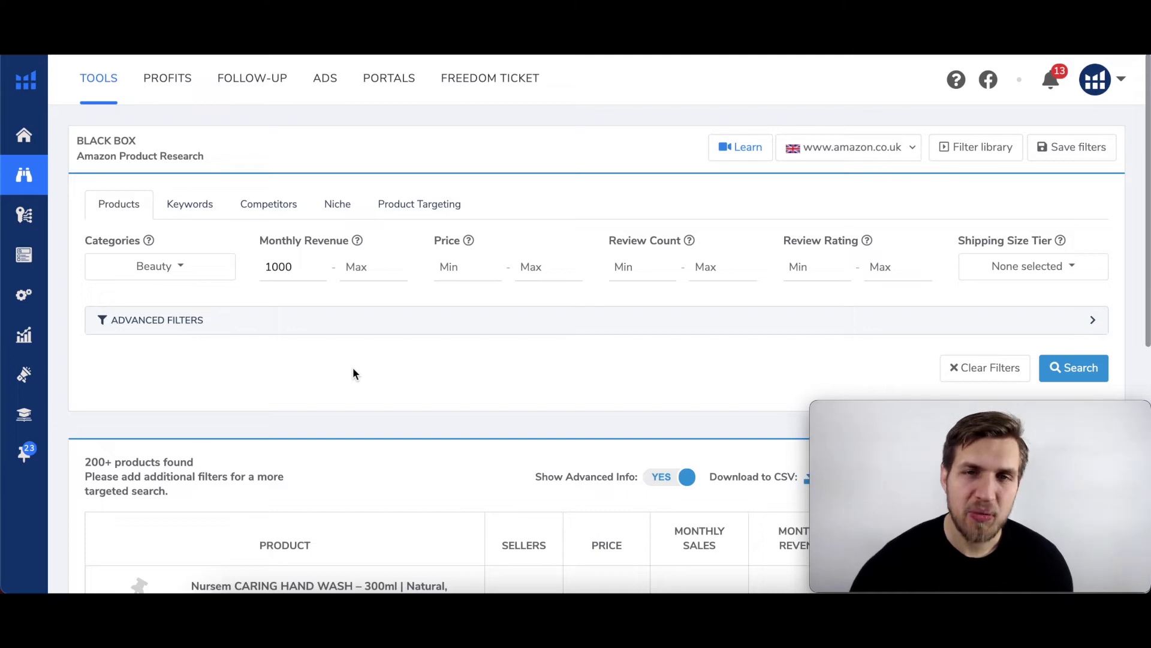
- Limit the price range to 5–15 and set the maximum review count to 50
left_click(449, 274)
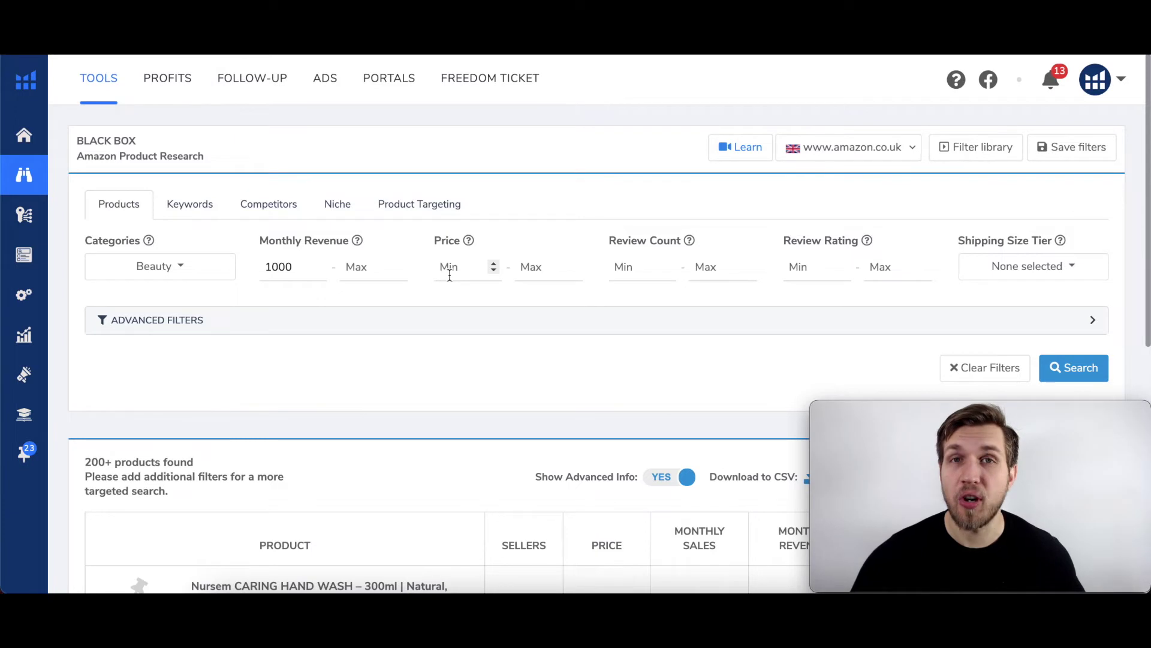
type("5")
left_click(533, 265)
type("15")
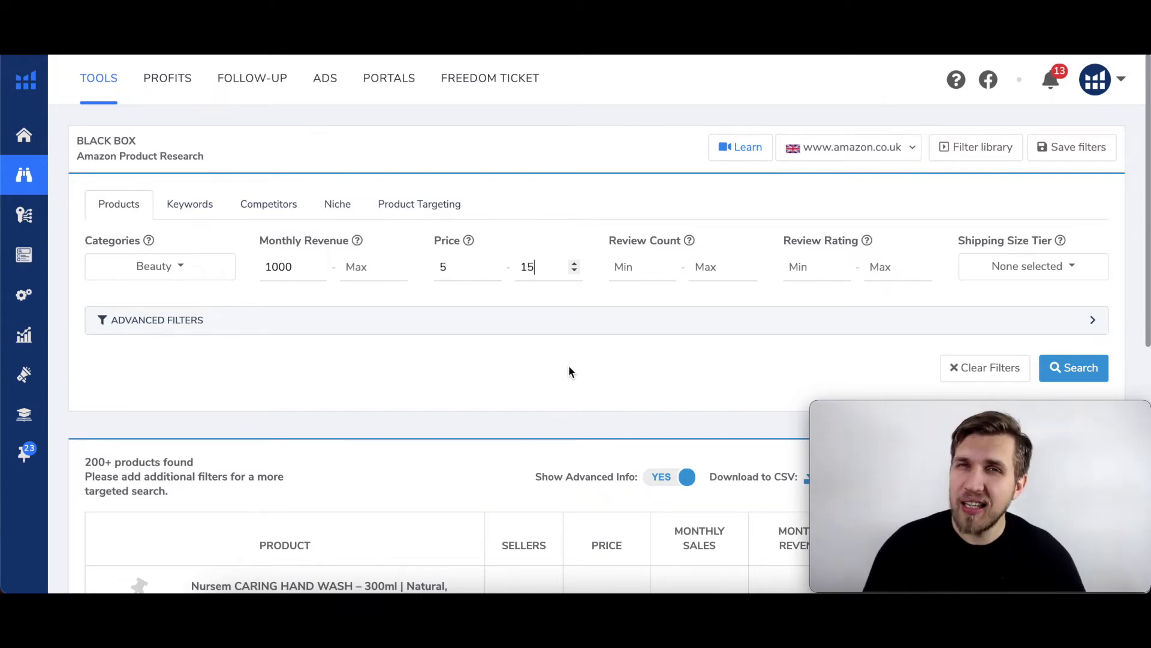
left_click(601, 358)
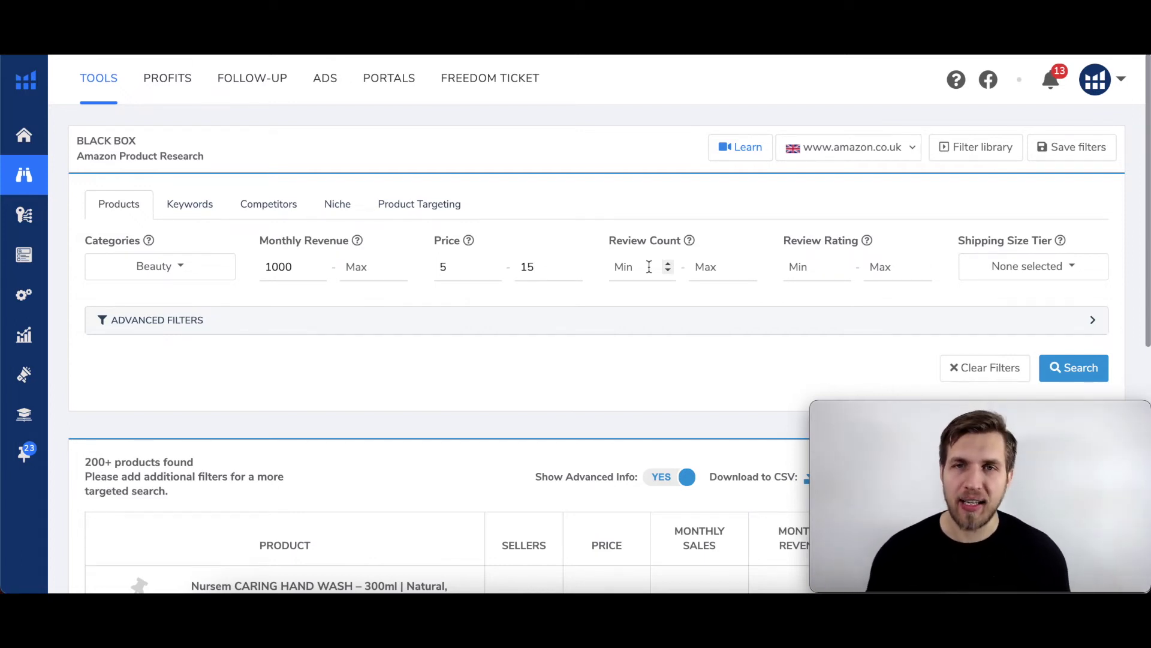
left_click(699, 264)
type("50")
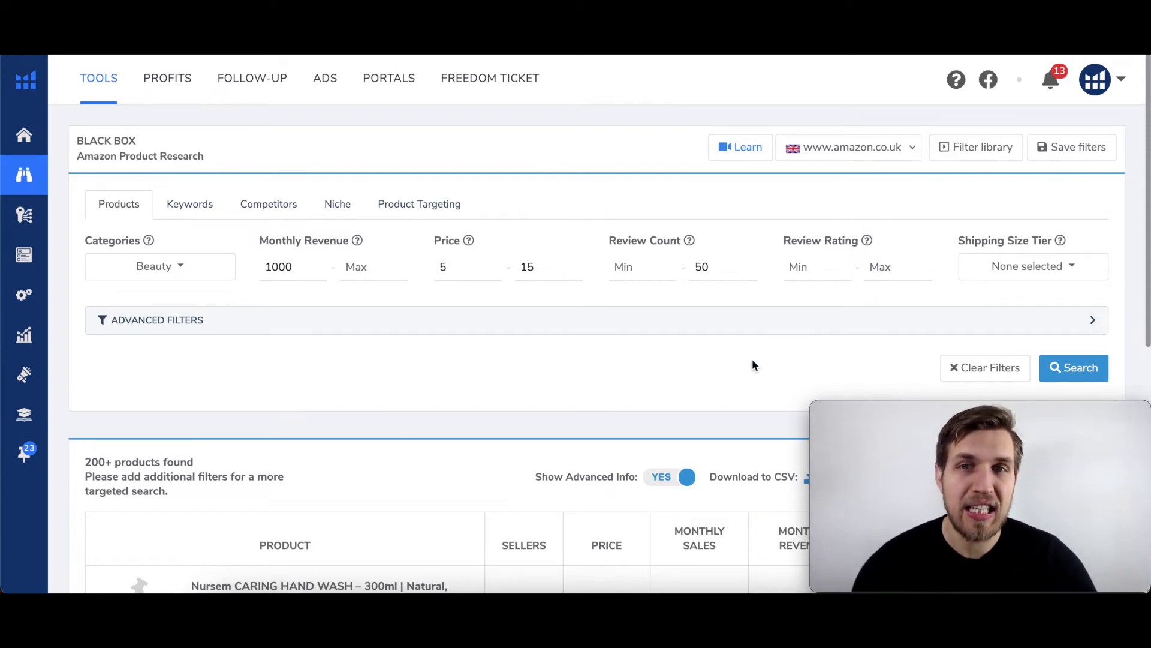
- Examine the price, sales, revenue and reviews of the first listed products, from the Nursem hand wash to the flexible hair rollers
scroll(753, 363, "down", 3)
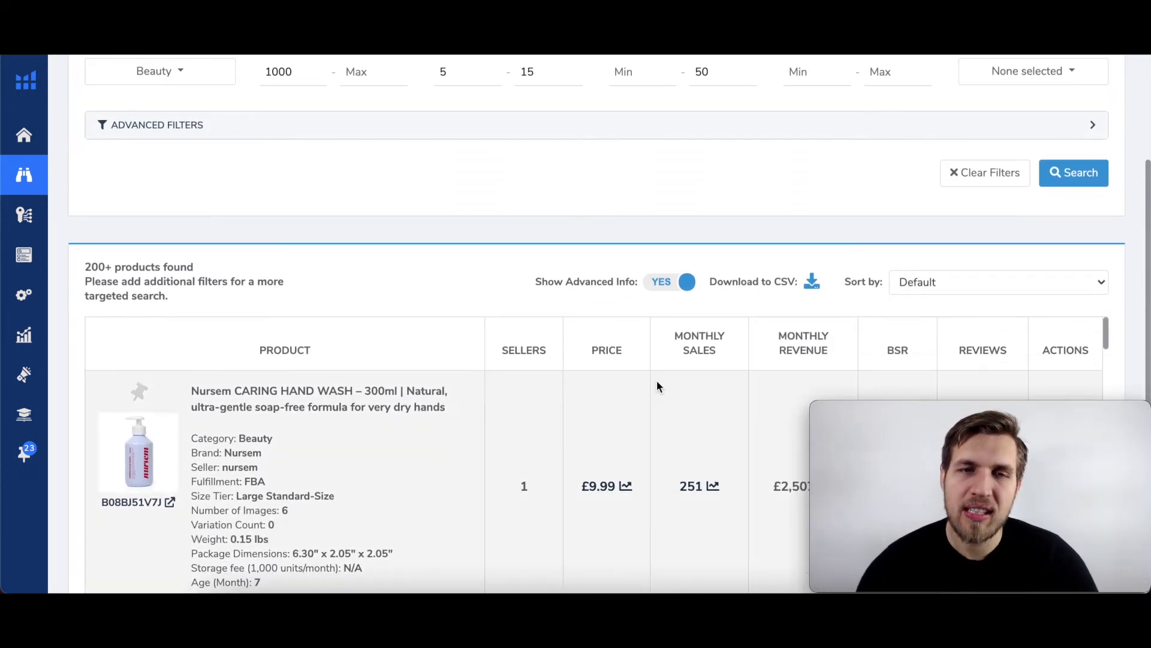
scroll(657, 380, "down", 1)
scroll(657, 380, "up", 1)
scroll(642, 227, "down", 3)
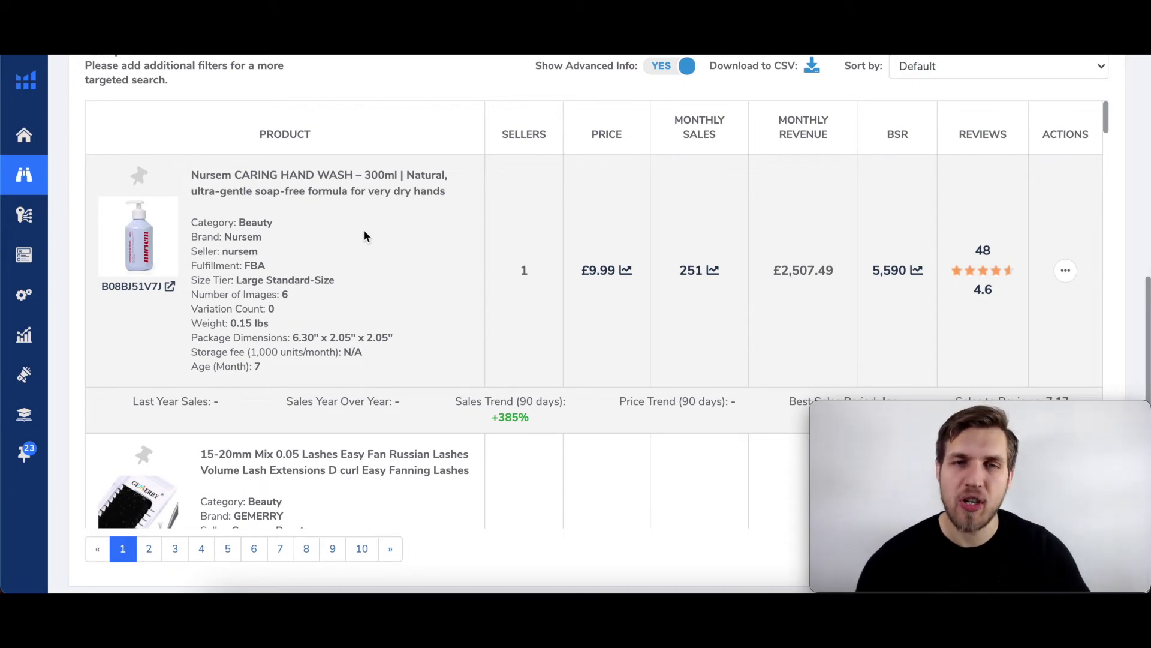
scroll(365, 239, "down", 2)
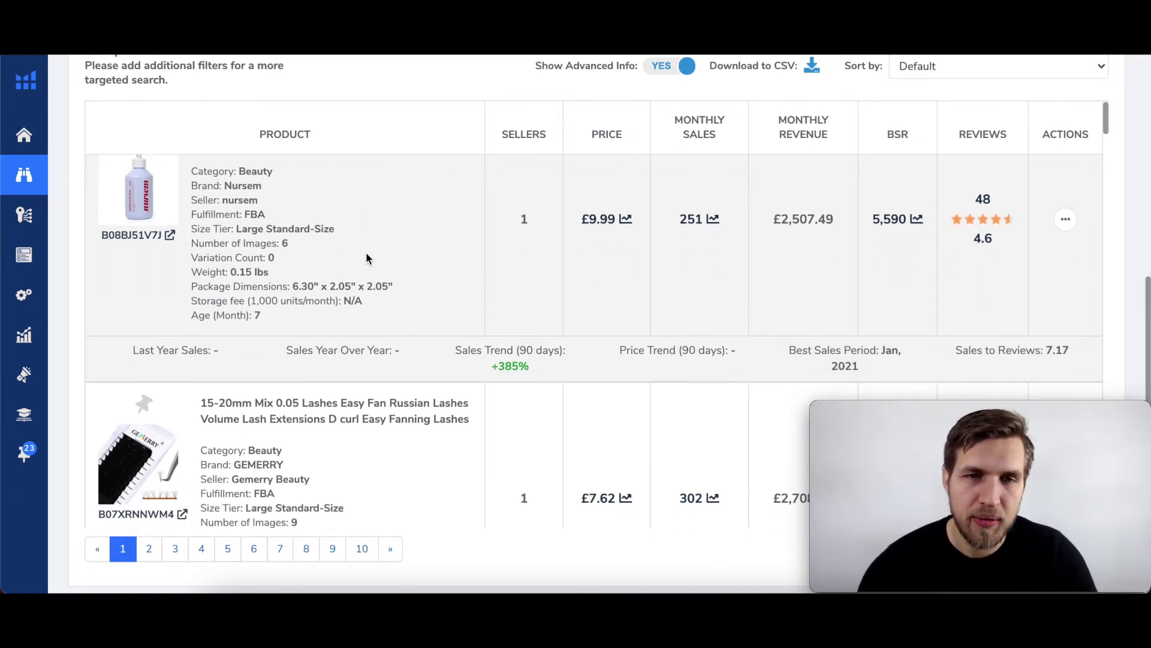
scroll(366, 258, "down", 1)
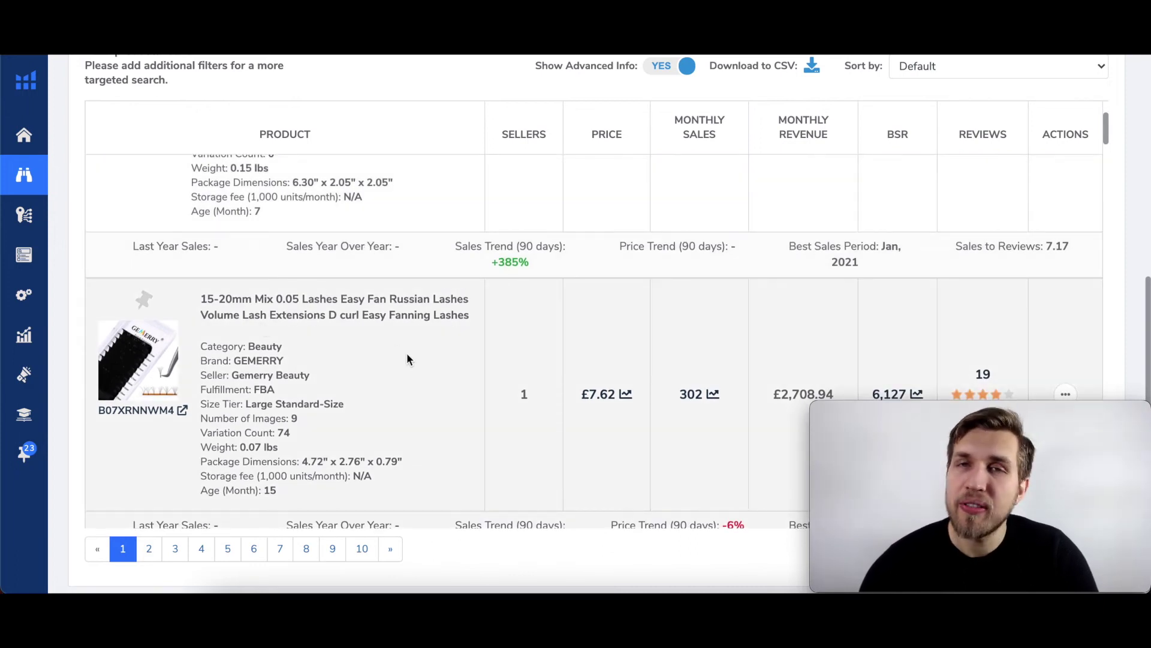
scroll(407, 357, "down", 2)
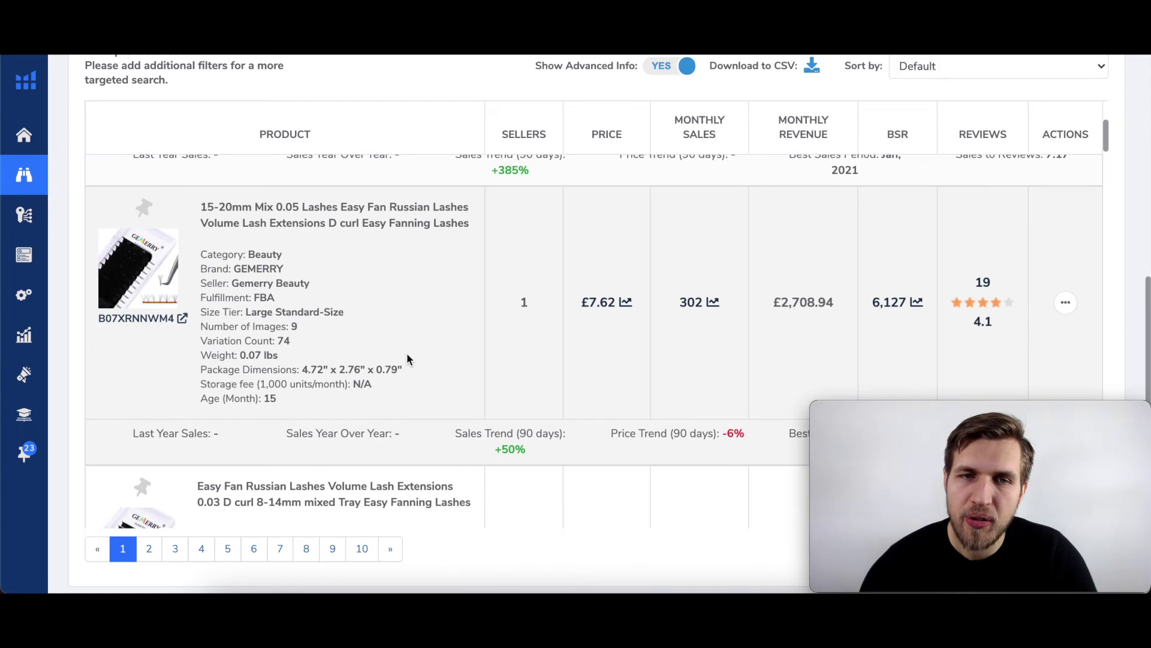
scroll(407, 353, "down", 5)
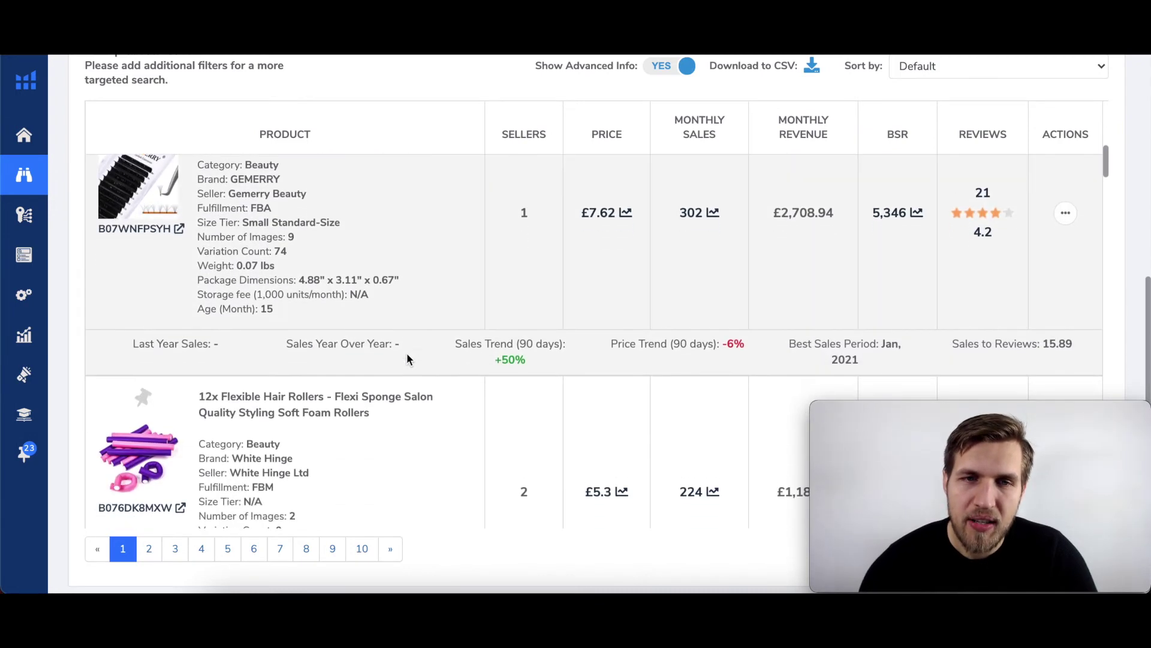
scroll(407, 355, "down", 1)
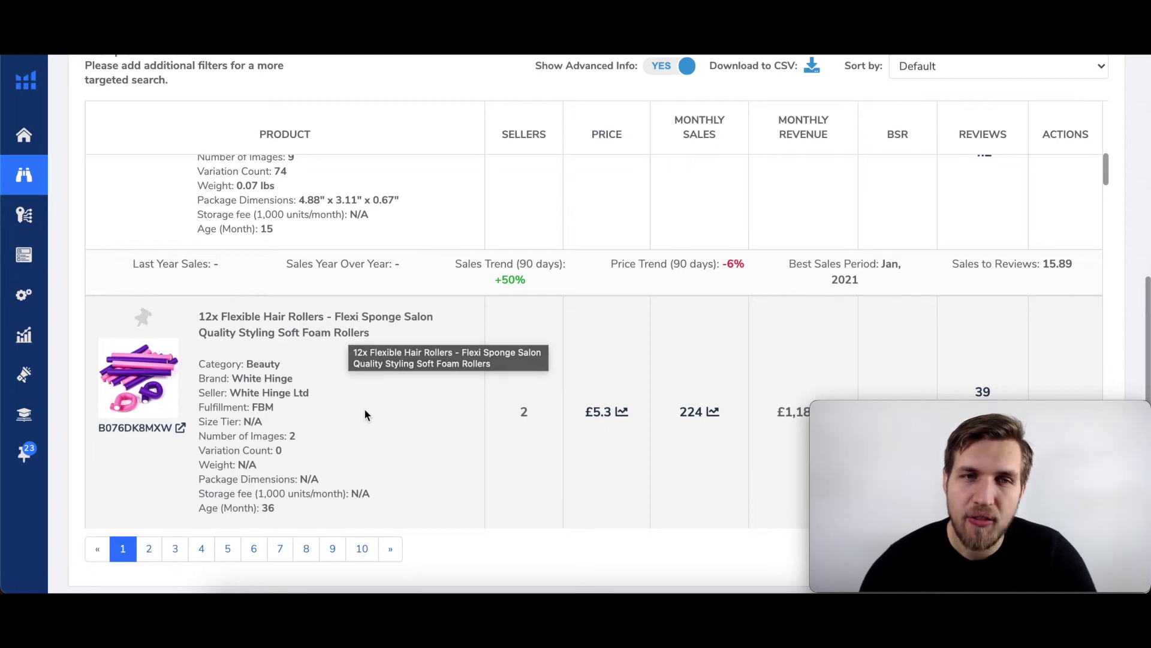
scroll(362, 420, "down", 2)
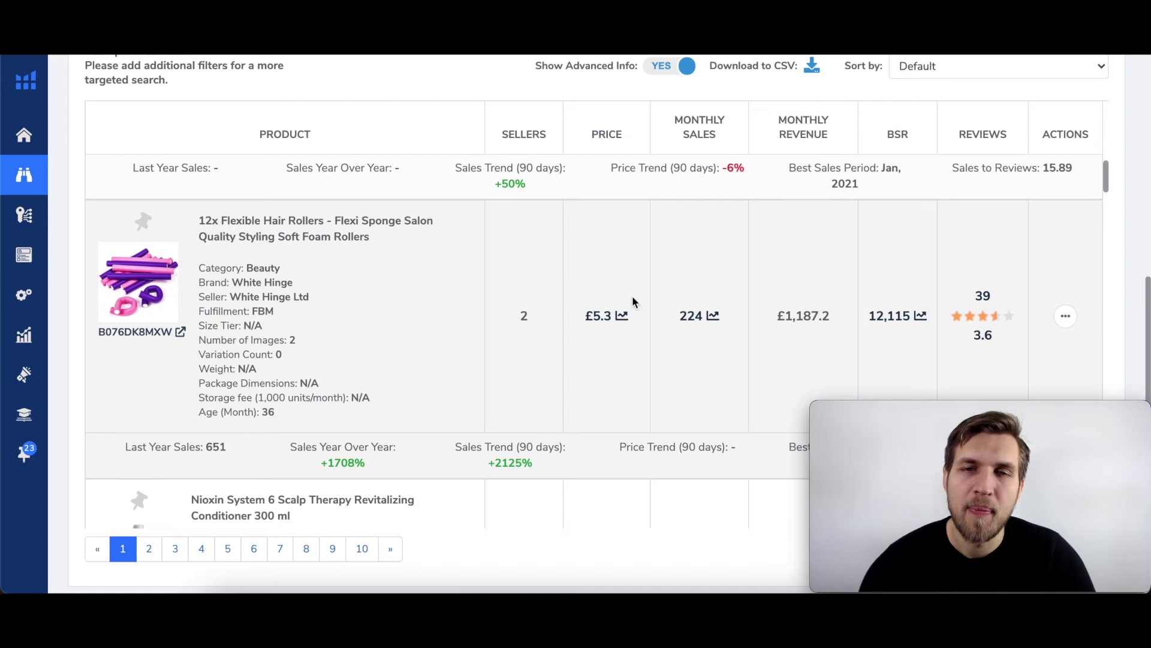
scroll(614, 297, "up", 1)
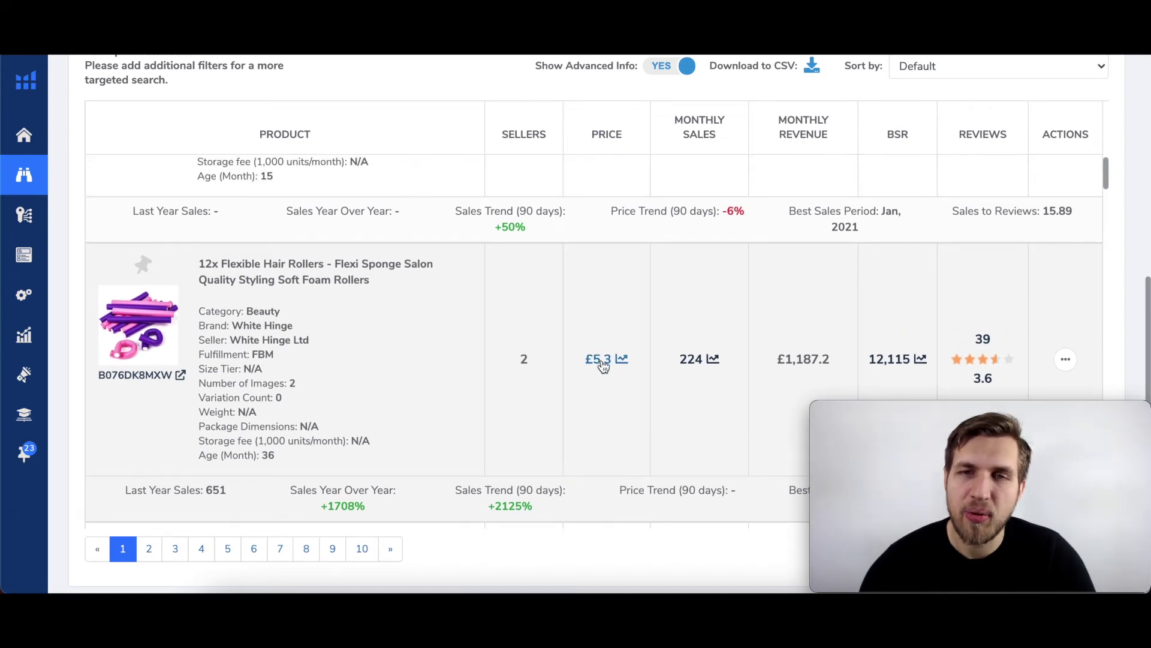
scroll(592, 403, "up", 3)
scroll(593, 403, "down", 2)
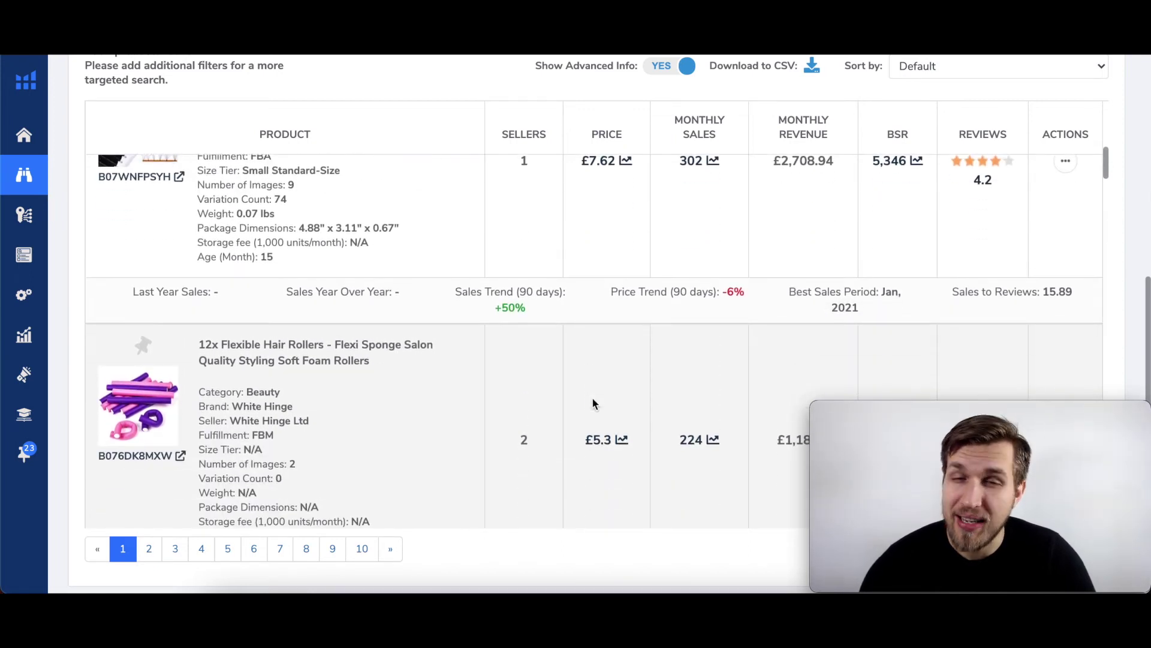
- Review the listings from the Nioxin conditioner to the Salon Services curl clips, and return to the flexible hair rollers
scroll(592, 400, "down", 5)
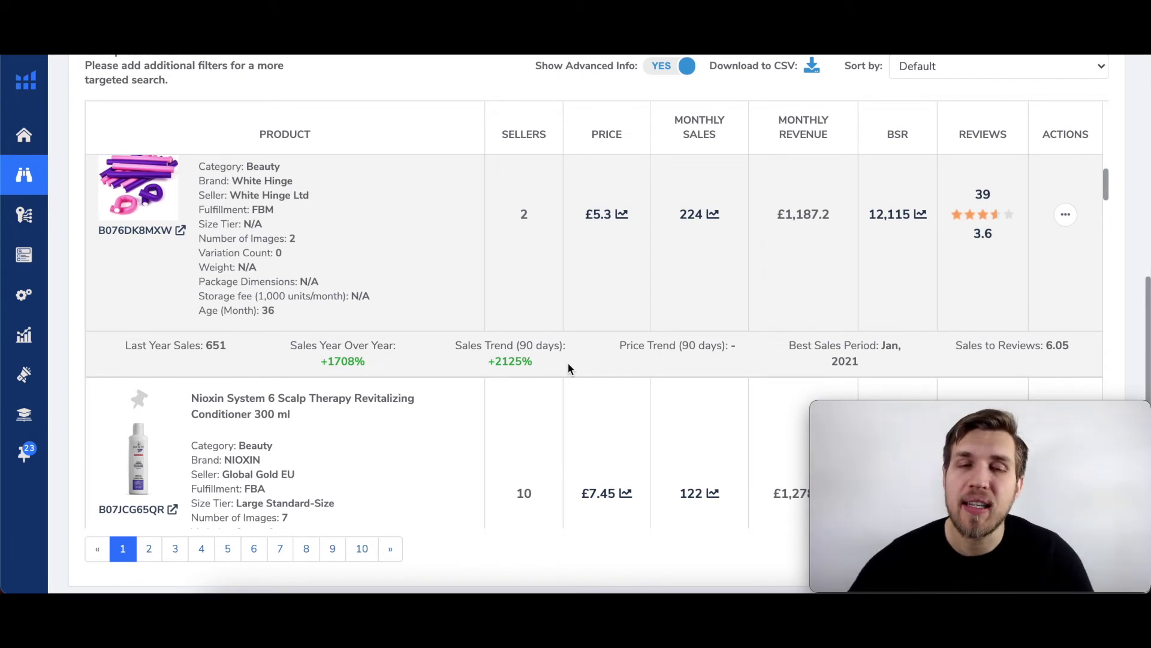
scroll(569, 364, "down", 3)
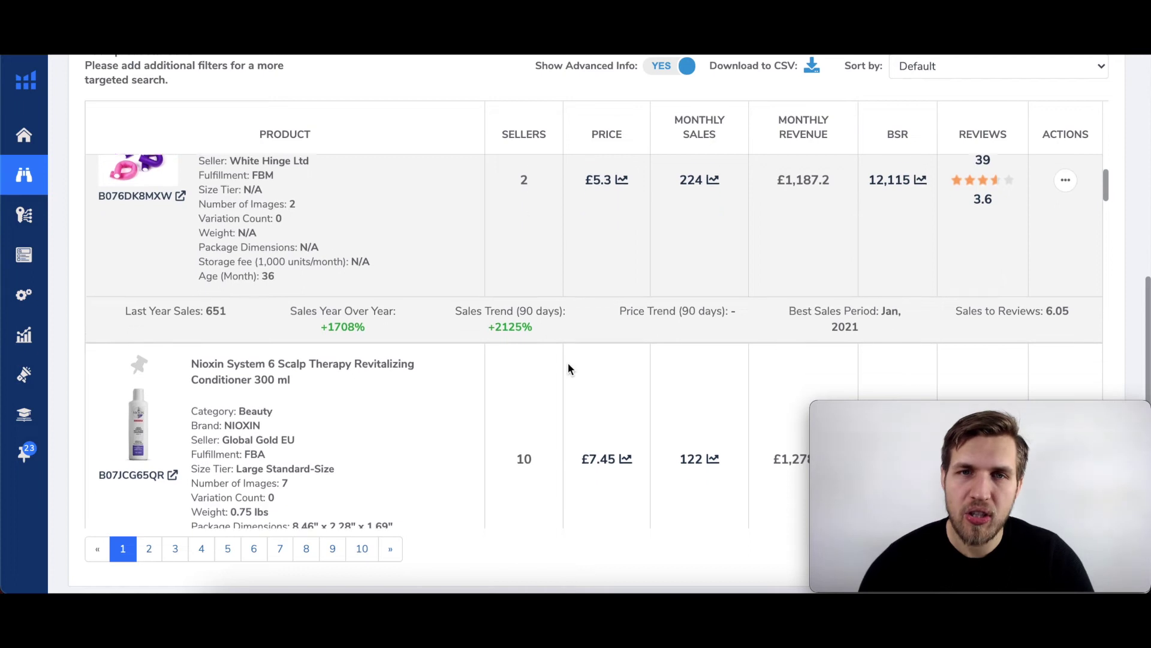
scroll(567, 367, "down", 3)
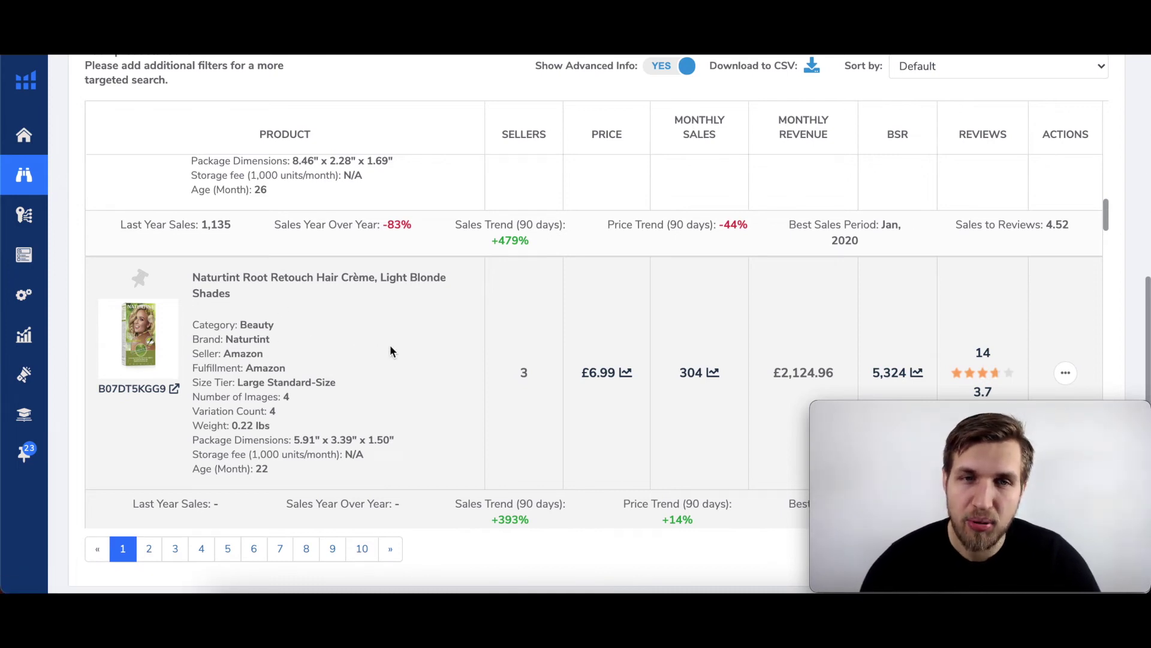
scroll(390, 349, "down", 1)
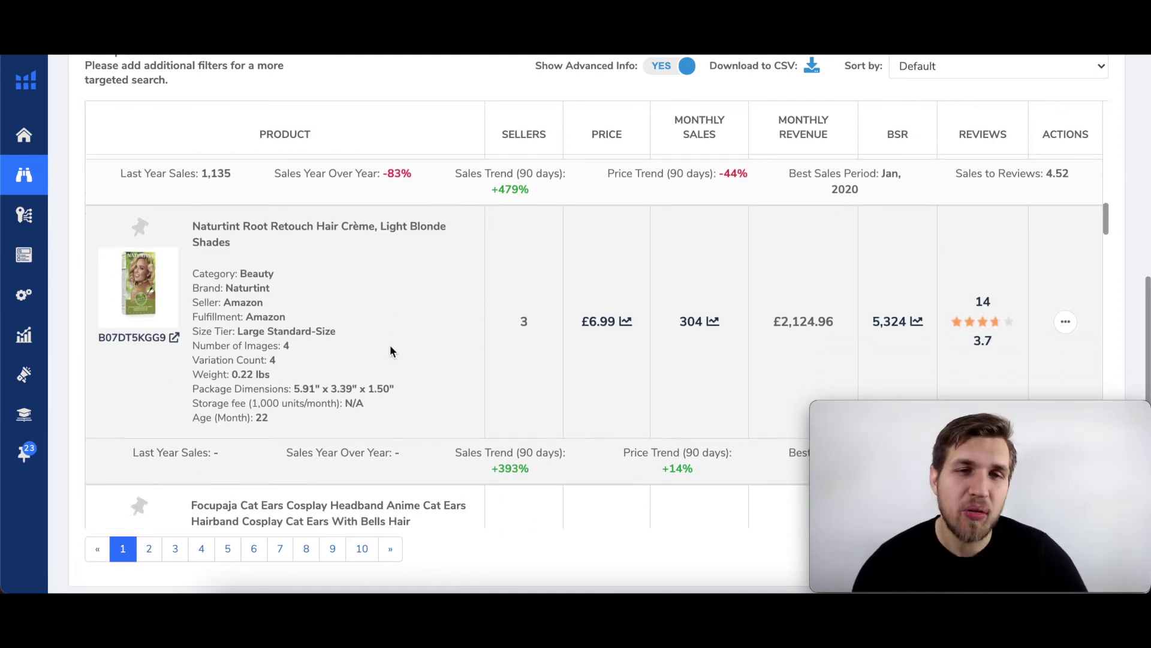
scroll(390, 352, "down", 2)
scroll(372, 308, "up", 1)
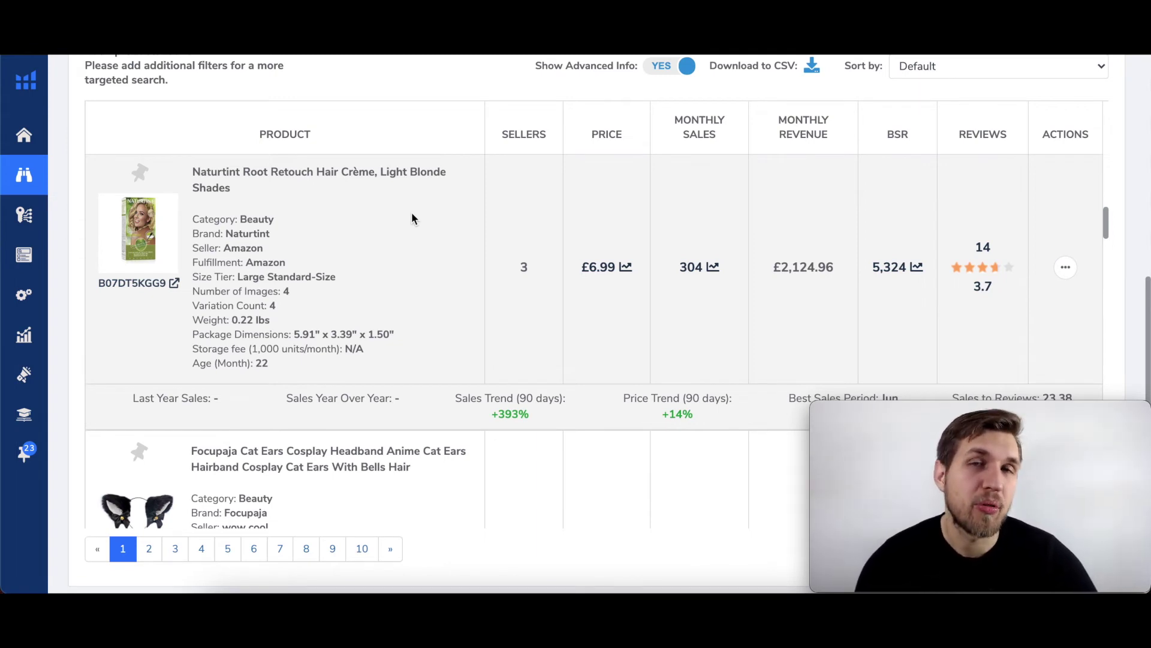
scroll(412, 216, "down", 3)
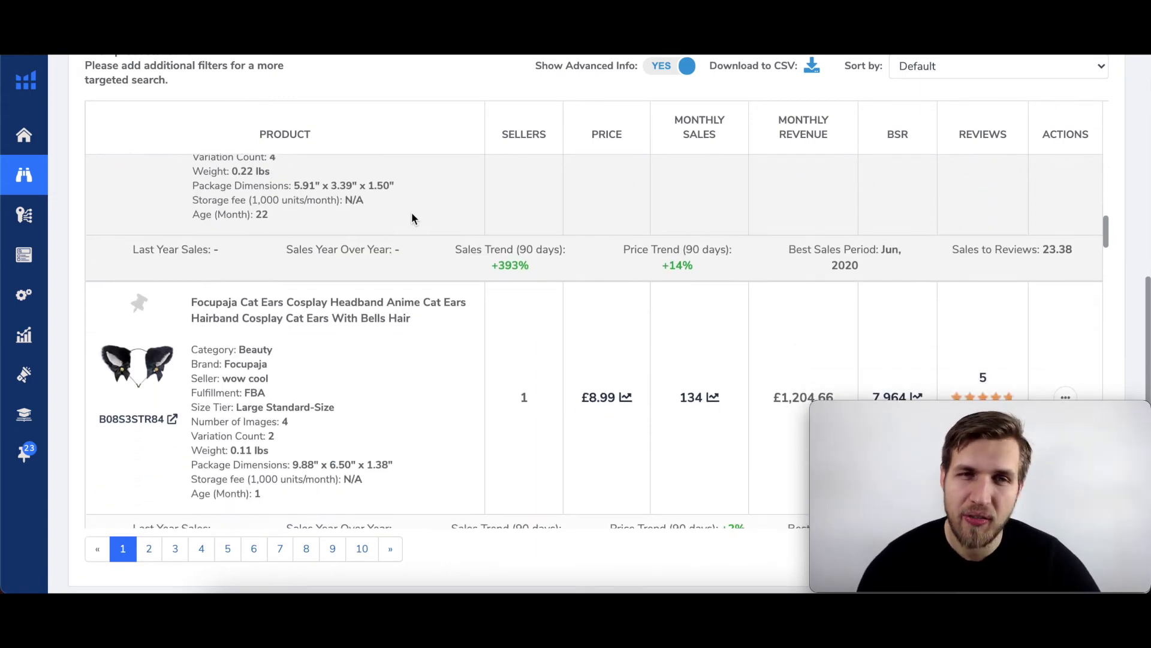
scroll(412, 217, "down", 2)
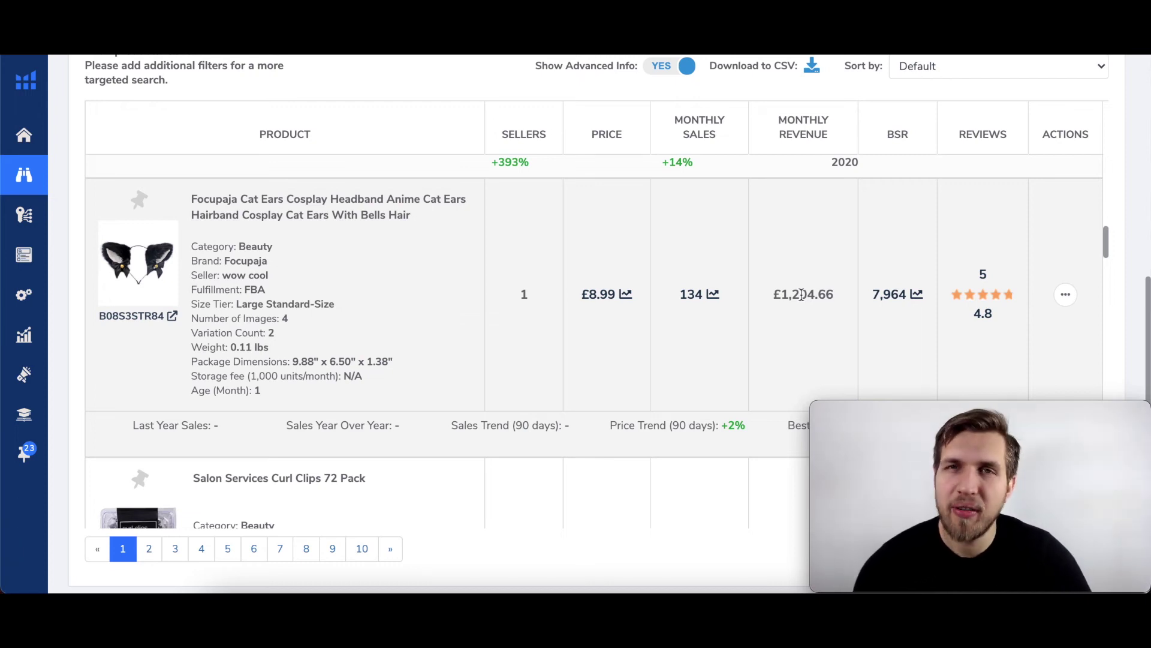
scroll(803, 276, "down", 3)
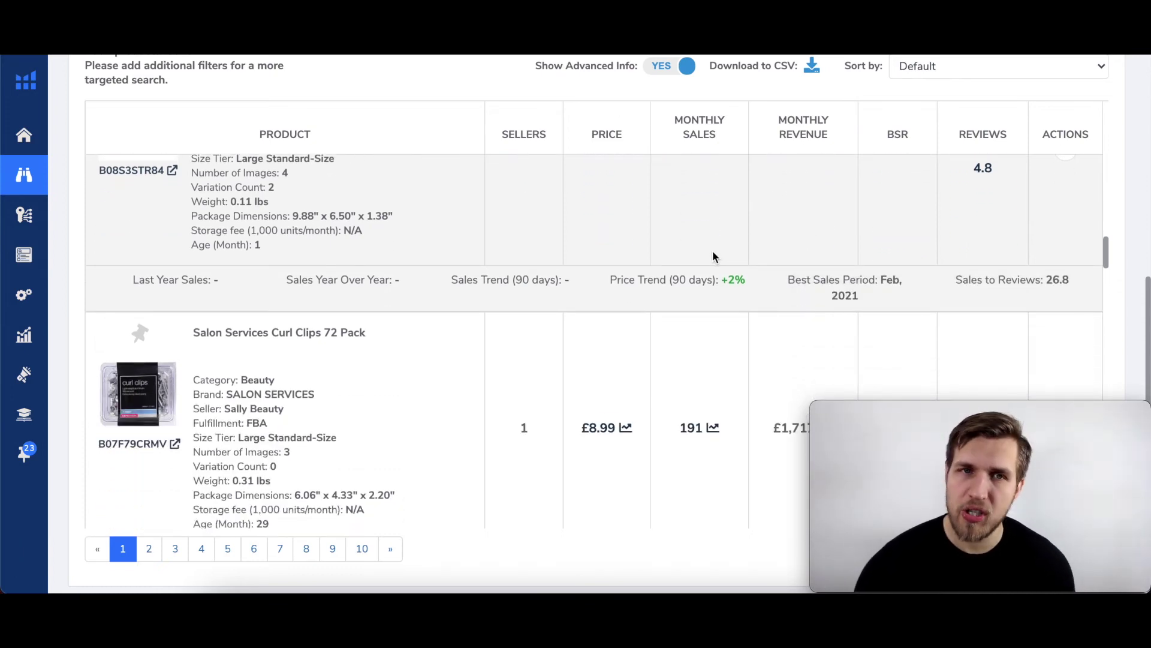
scroll(713, 257, "up", 10)
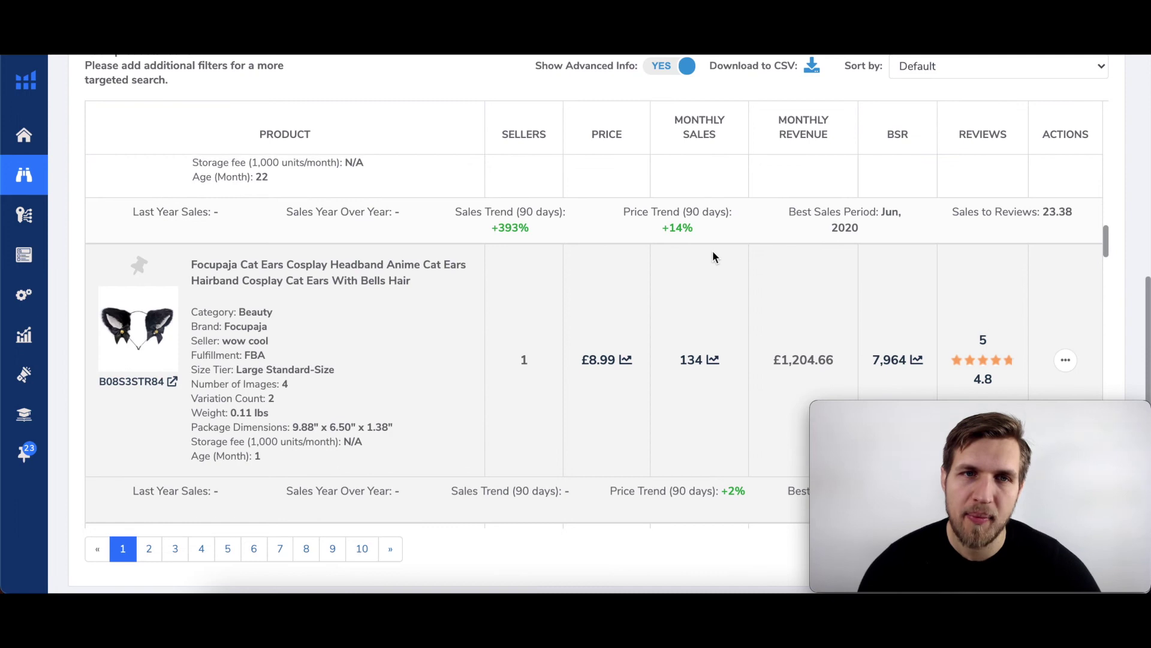
scroll(713, 256, "up", 5)
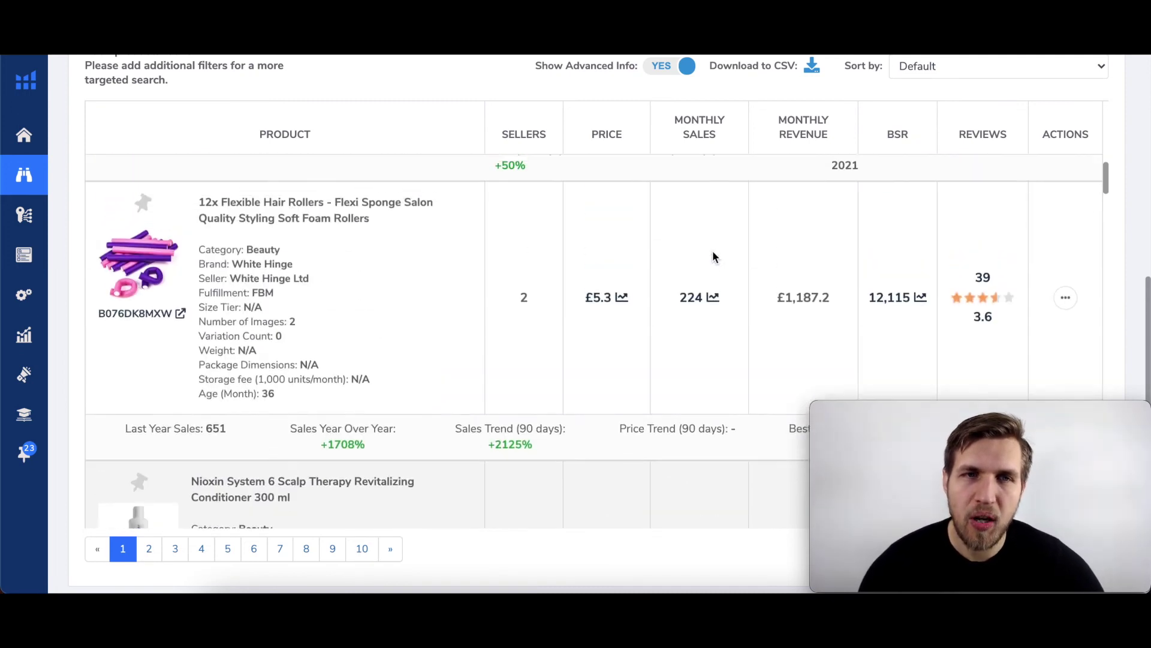
scroll(713, 257, "down", 1)
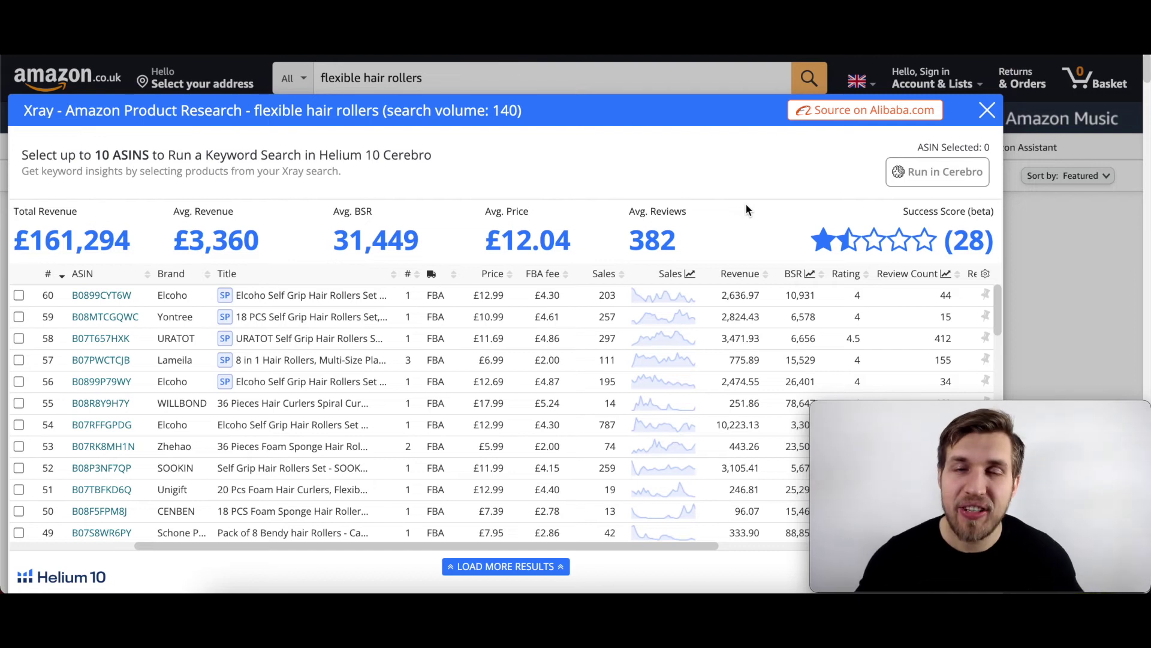
- Look over the Xray product data for flexible hair rollers and sort the list by revenue from highest to lowest
scroll(516, 323, "down", 1)
scroll(514, 325, "down", 1)
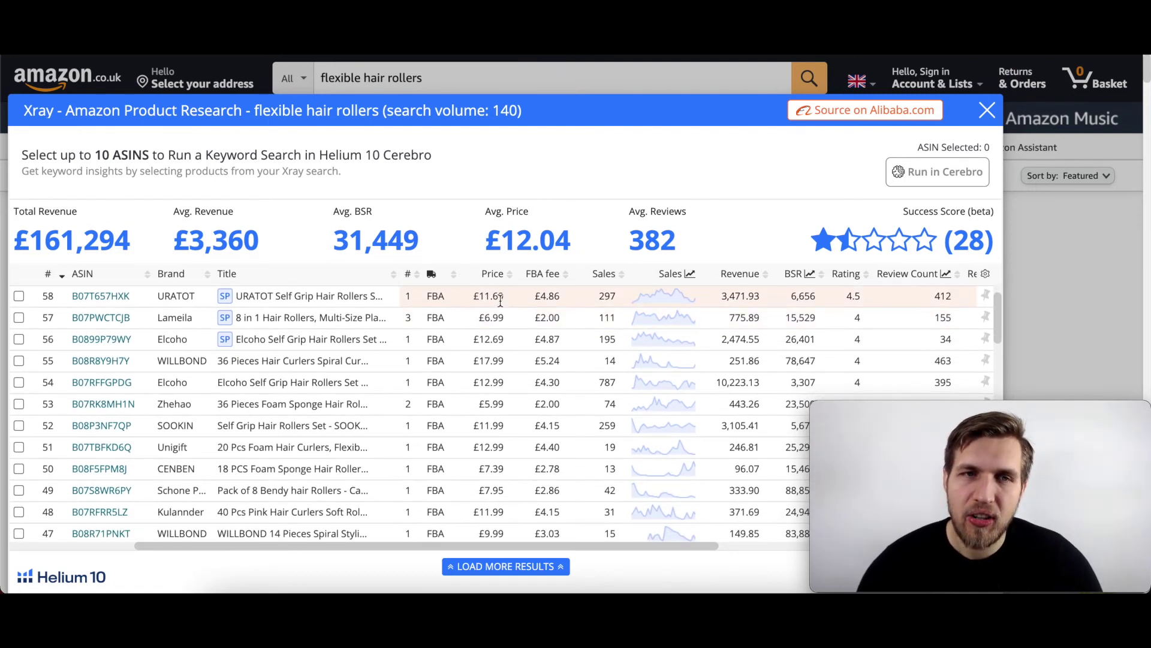
scroll(500, 298, "up", 2)
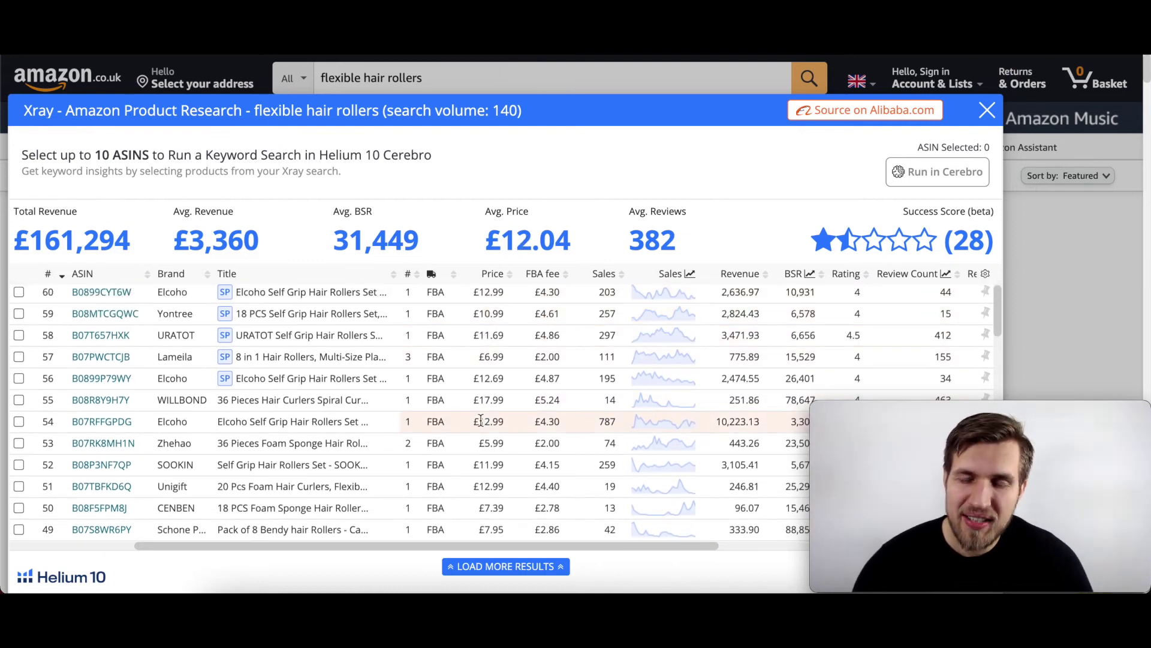
scroll(480, 421, "down", 4)
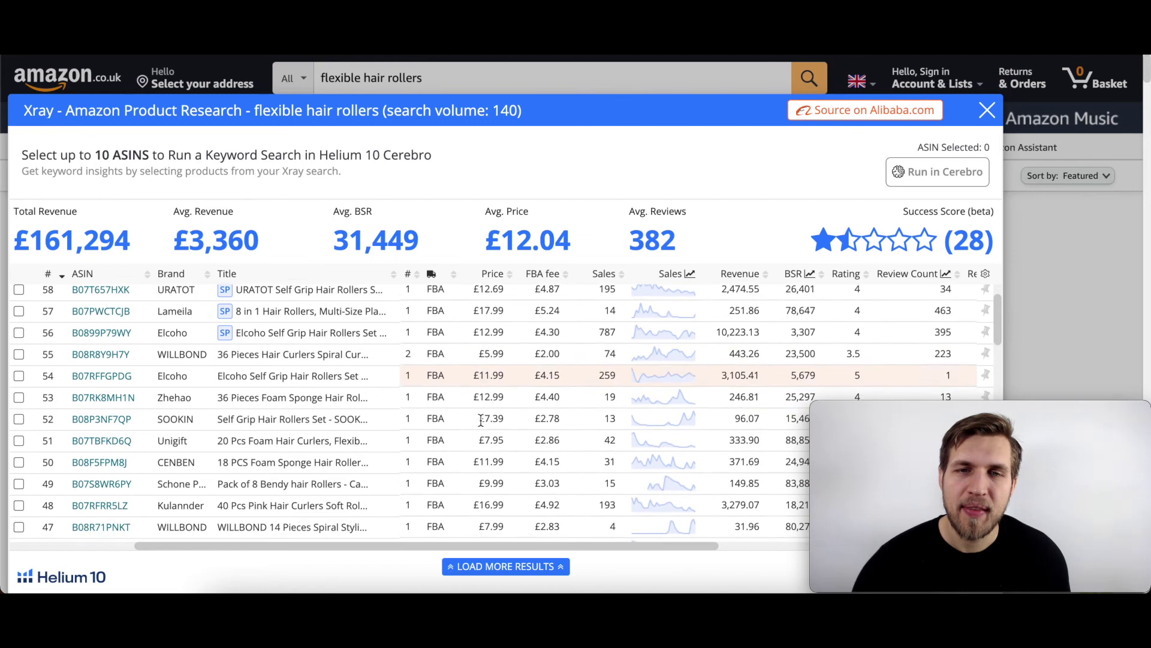
scroll(484, 415, "up", 4)
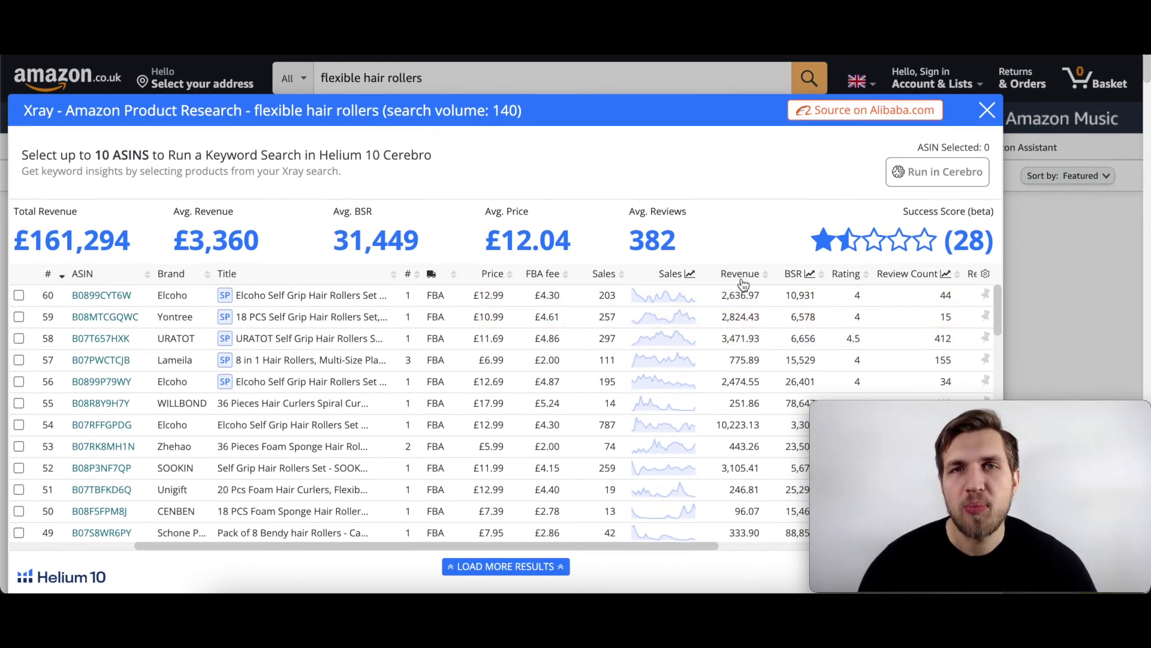
left_click(743, 280)
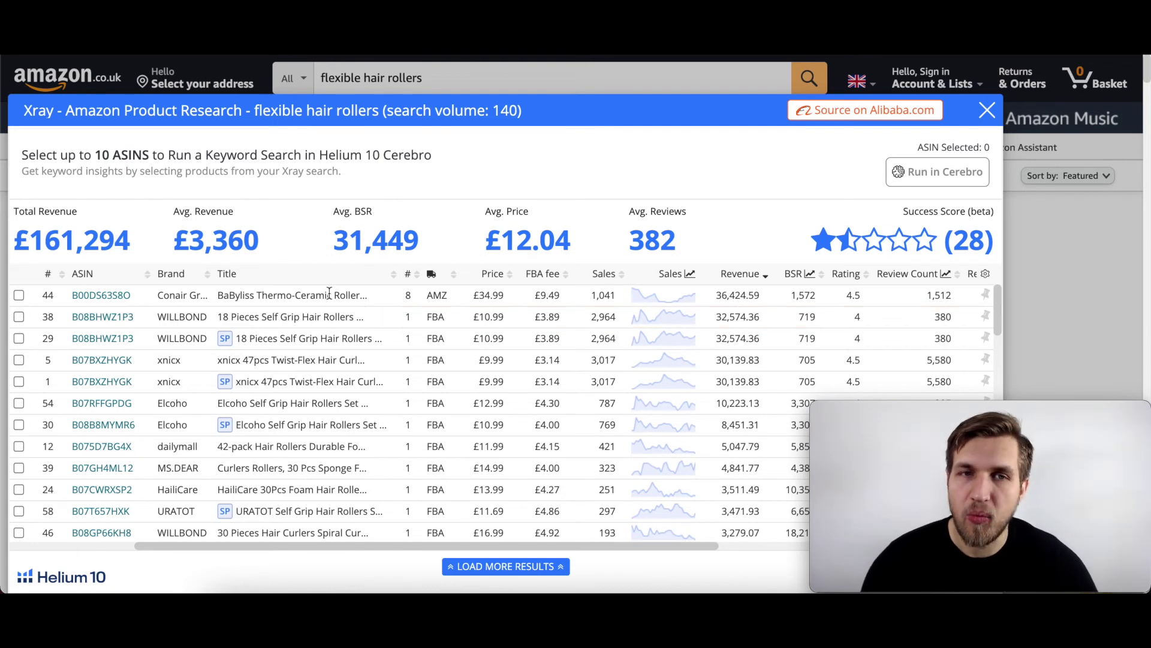
- Compare revenue with review count and review velocity across the hair roller listings to judge the competition
mouse_move(127, 299)
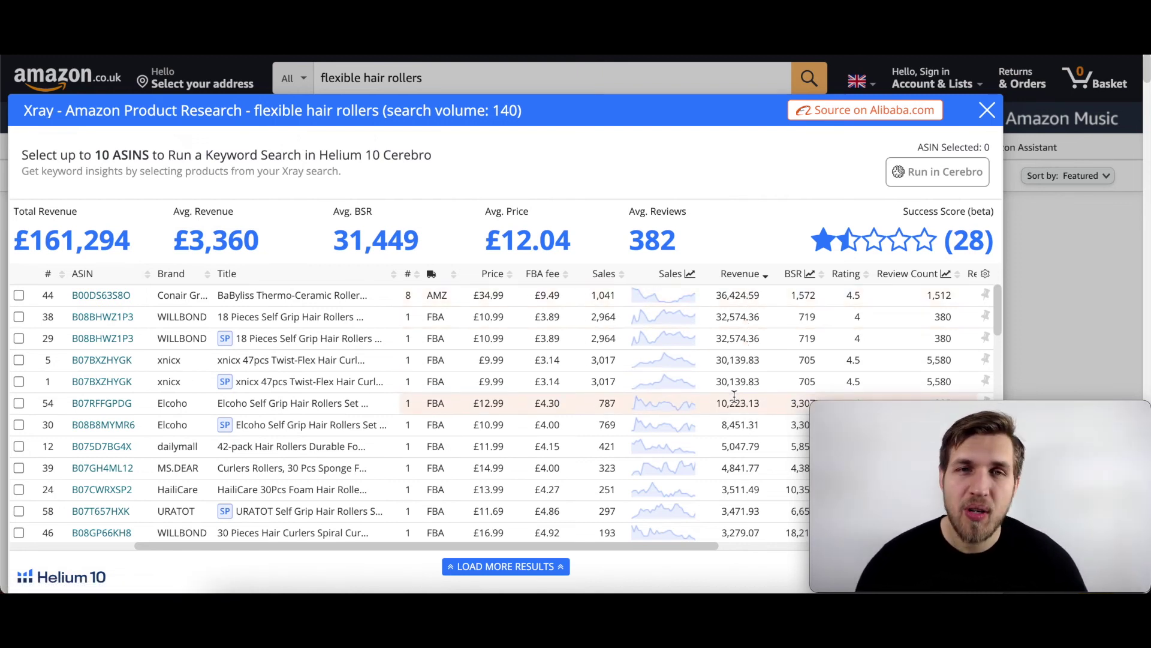
scroll(735, 397, "right", 3)
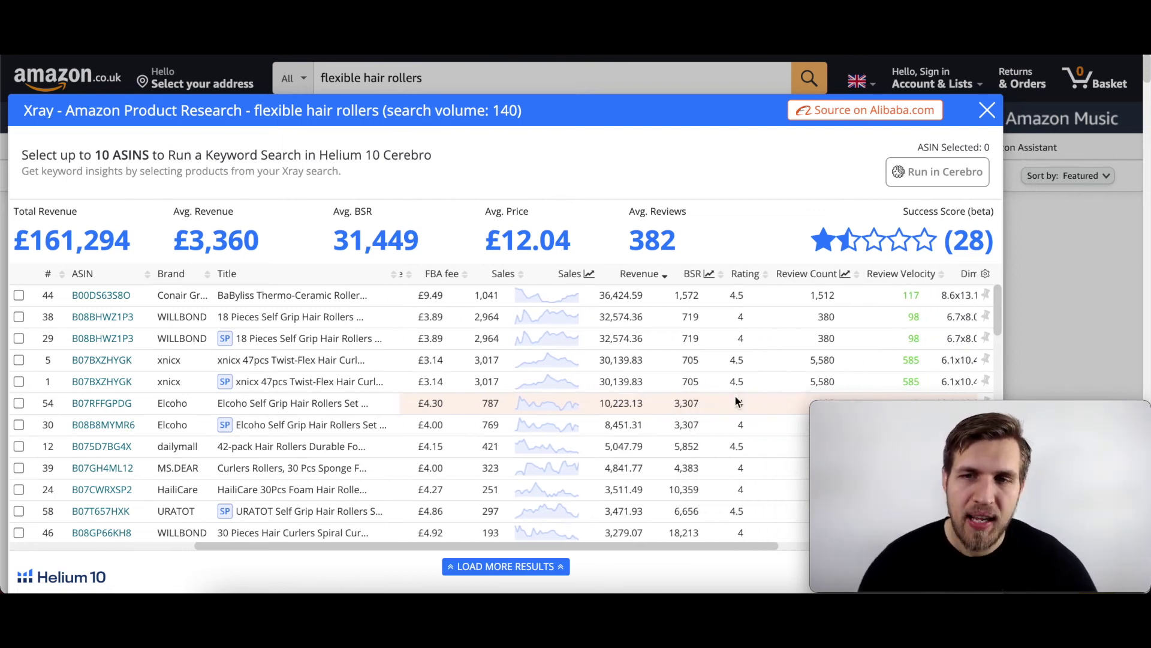
scroll(737, 401, "right", 2)
scroll(737, 402, "down", 2)
scroll(737, 402, "down", 3)
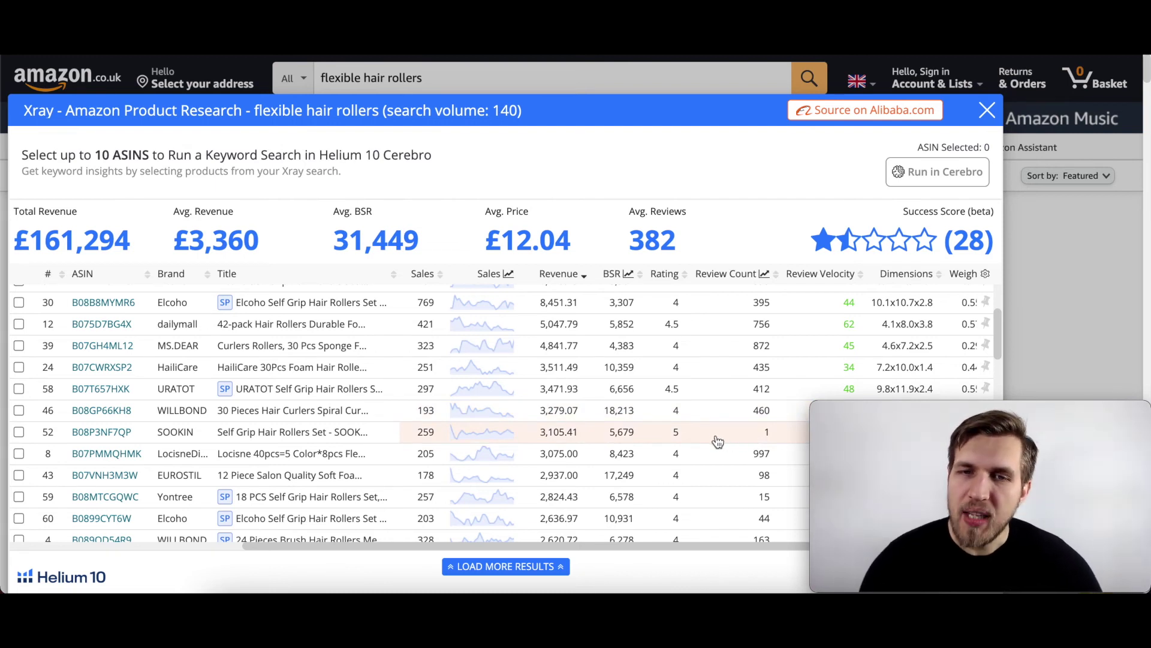
scroll(720, 456, "down", 1)
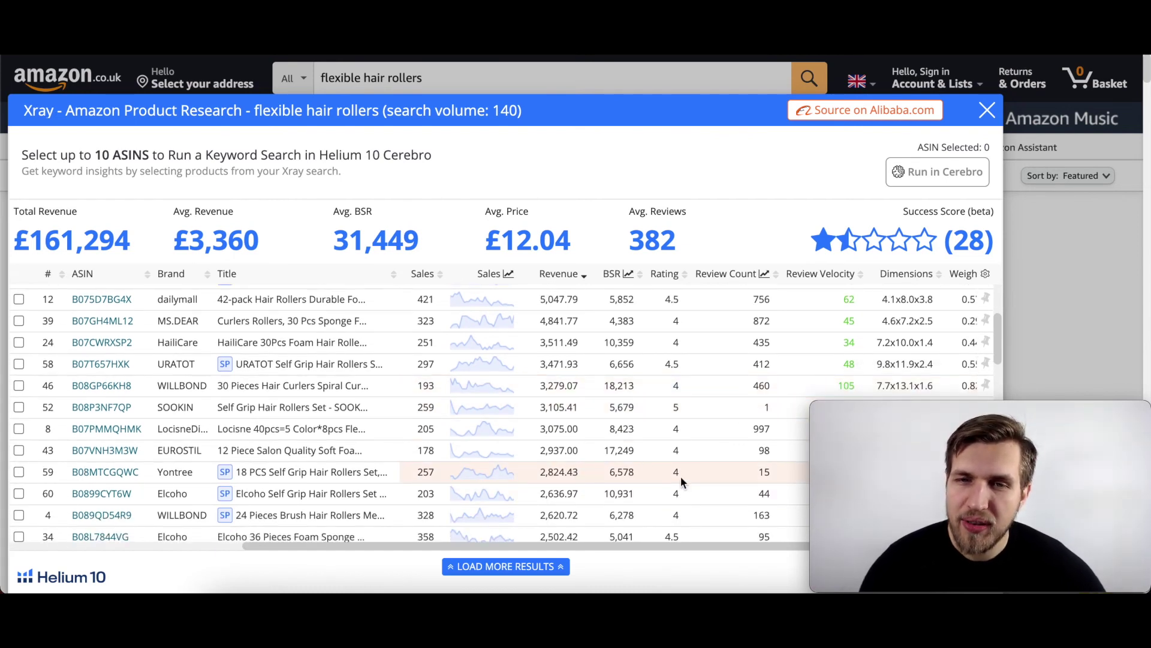
scroll(723, 493, "down", 4)
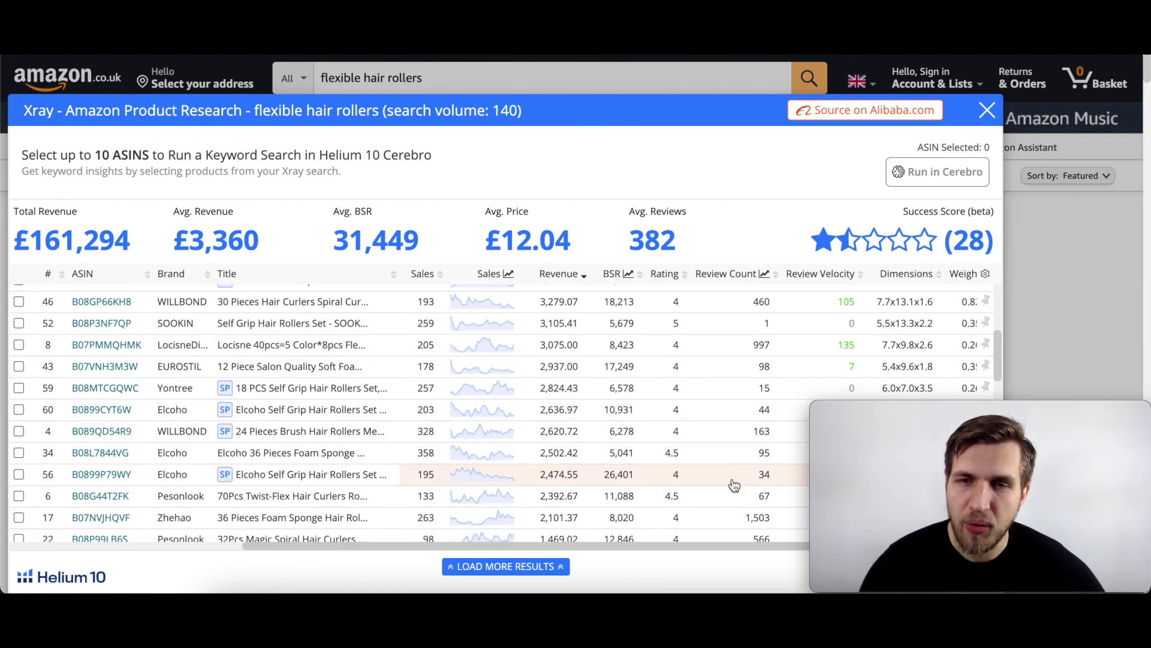
scroll(735, 499, "down", 1)
scroll(735, 498, "down", 3)
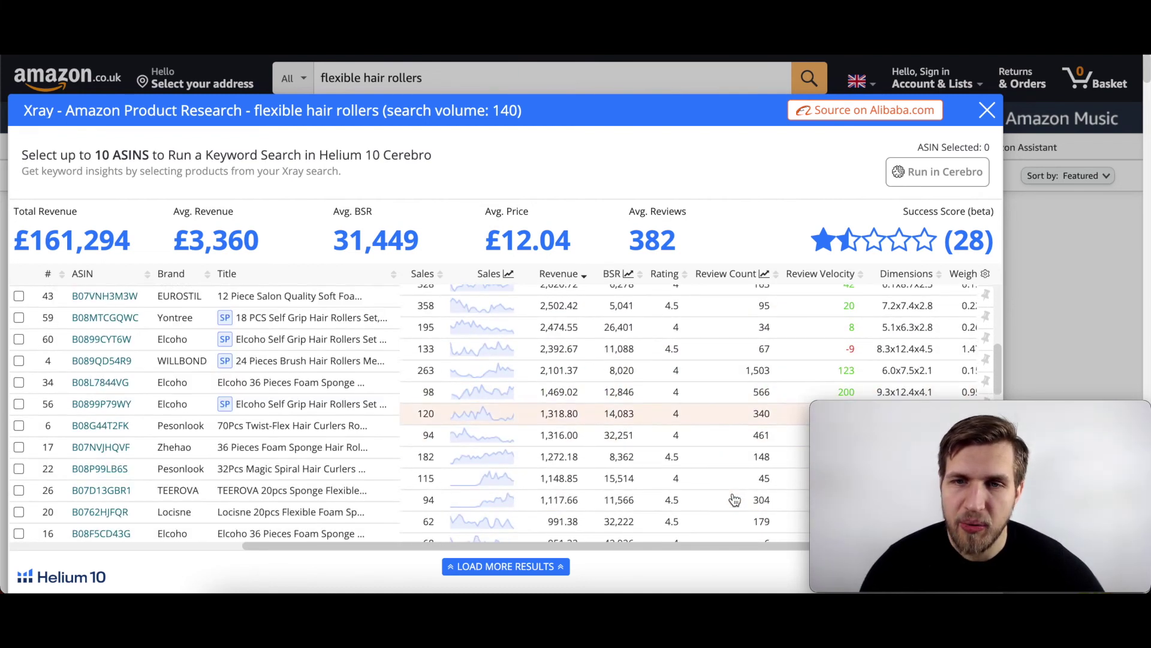
scroll(732, 431, "up", 3)
scroll(732, 432, "up", 5)
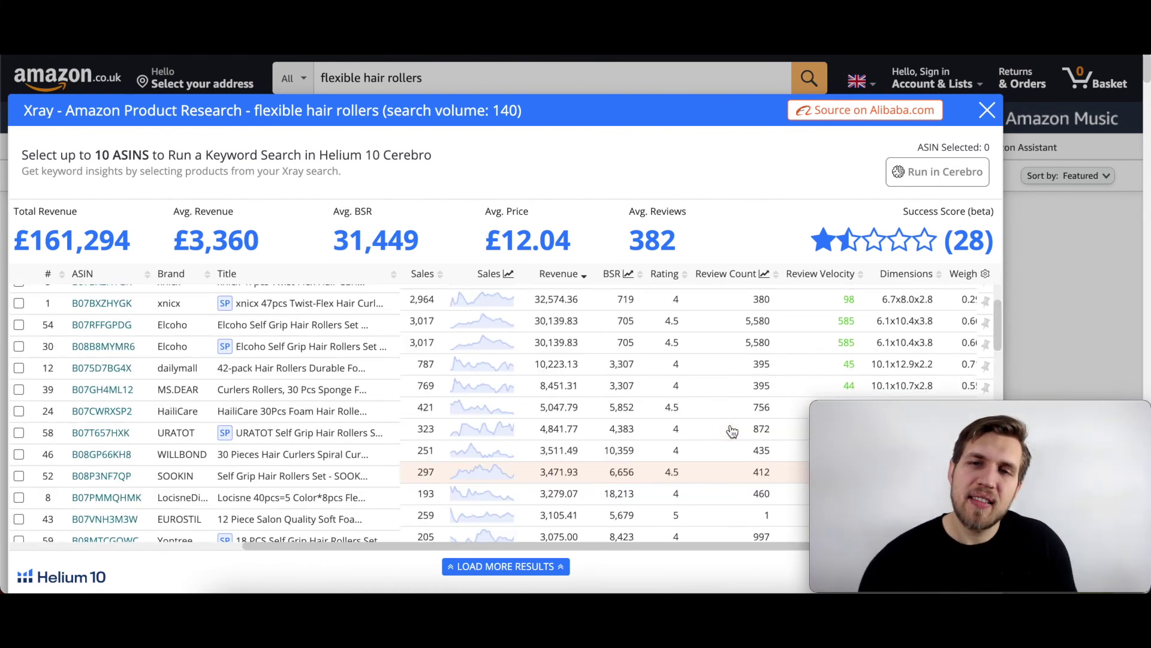